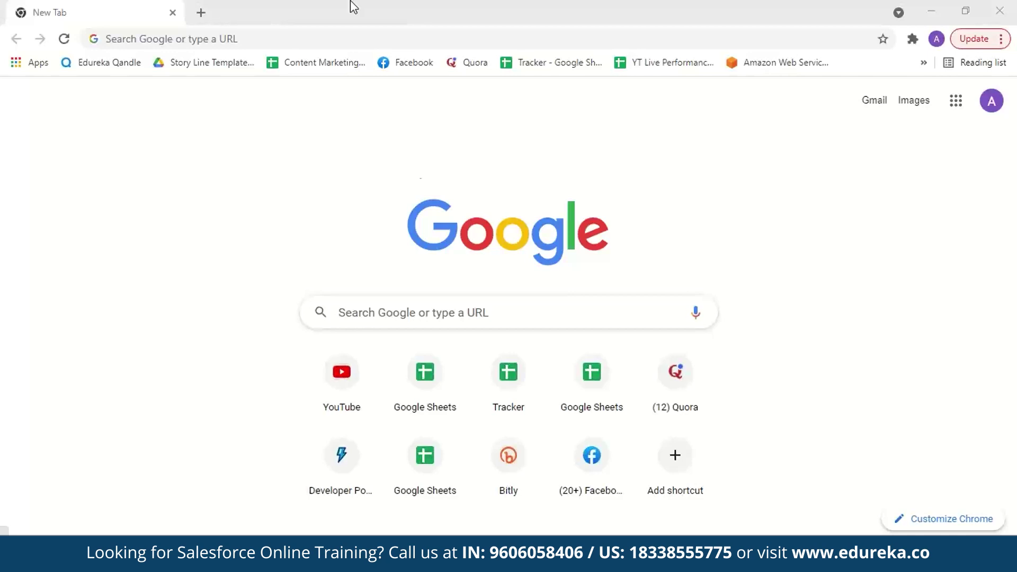
- Go to the developer.salesforce.com site and open the Developer Edition signup page
left_click(355, 39)
type("dev")
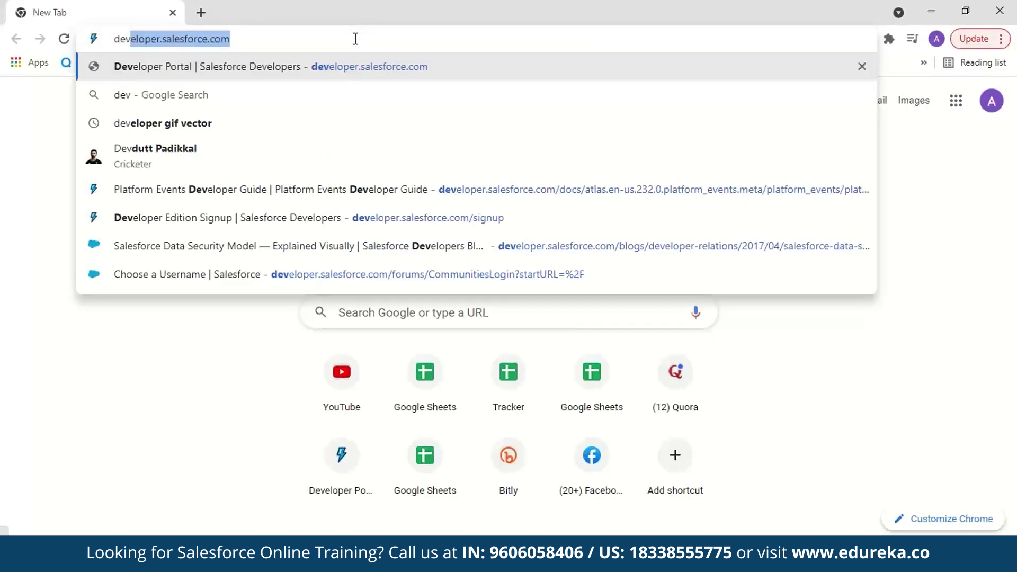
key("Right")
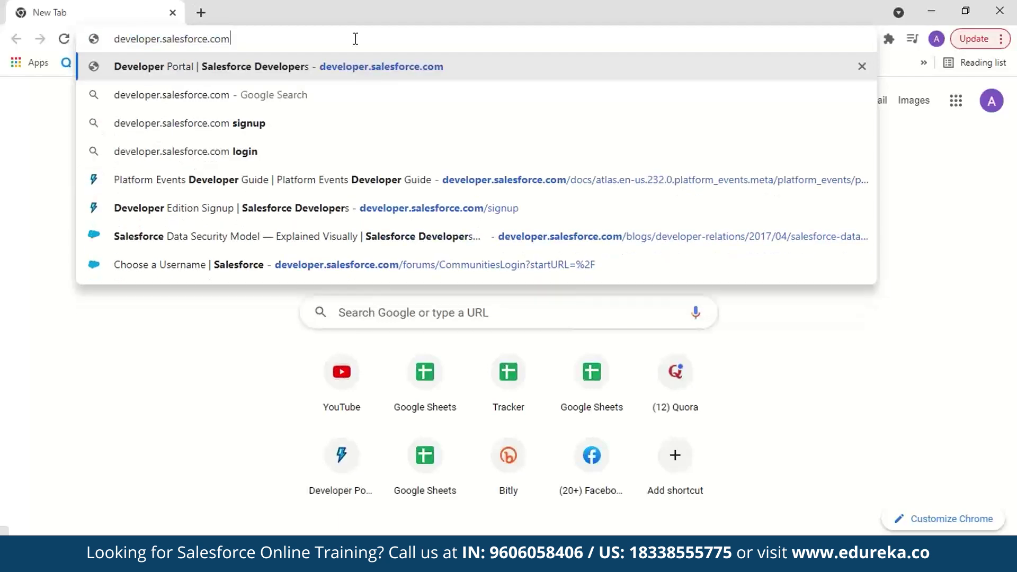
key("Return")
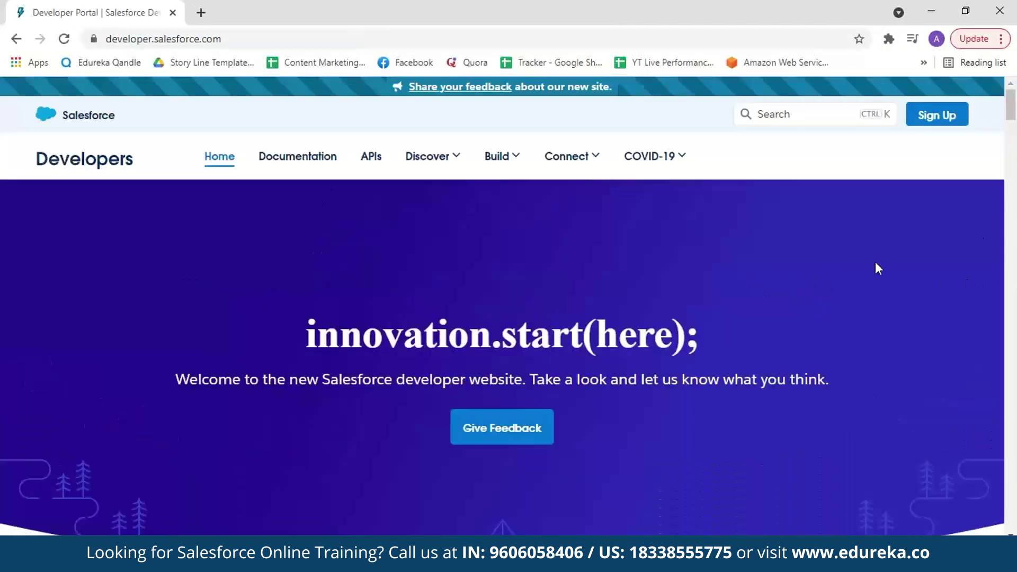
left_click(936, 115)
- Scroll down the signup form and go to the Salesforce login page instead
left_click_drag(1012, 286, 1015, 332)
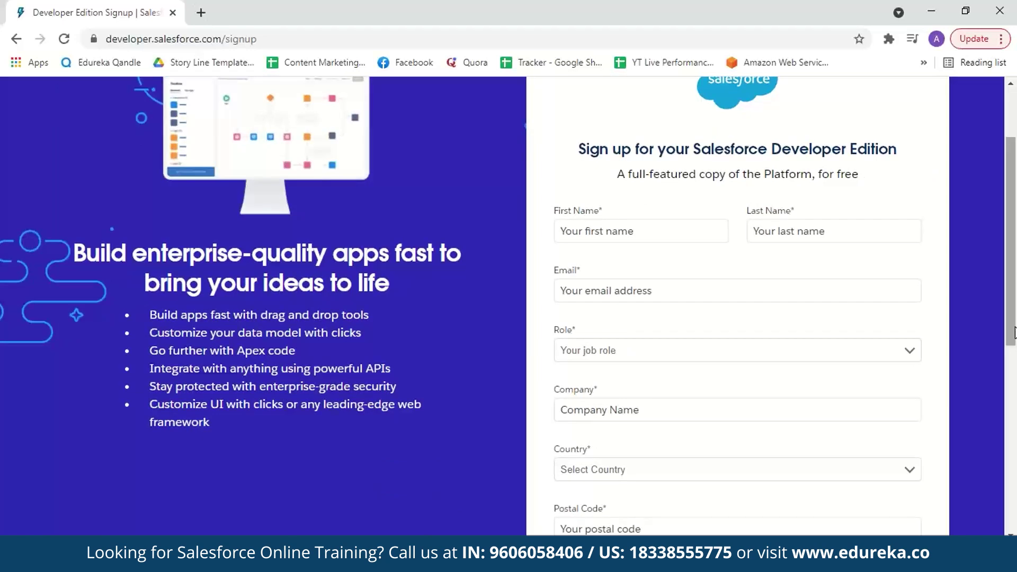
left_click_drag(1015, 333, 1015, 367)
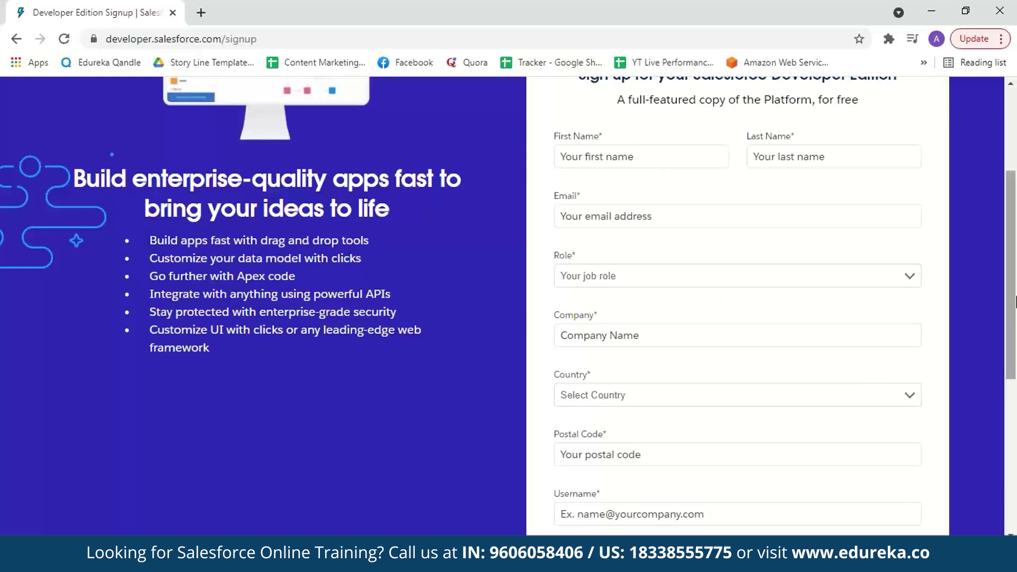
left_click_drag(1012, 306, 1012, 323)
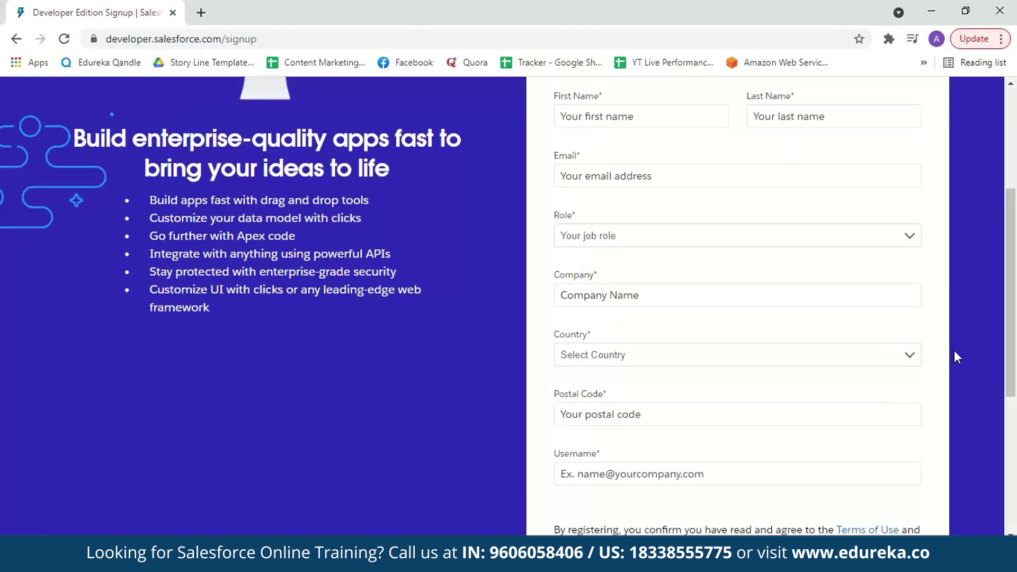
left_click_drag(1012, 365, 1012, 388)
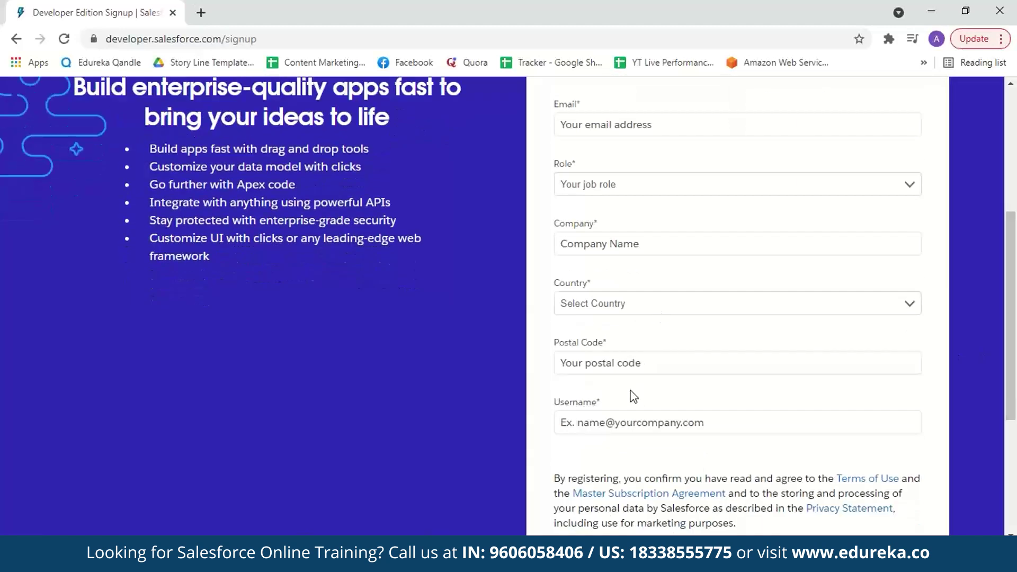
left_click_drag(1012, 390, 1013, 411)
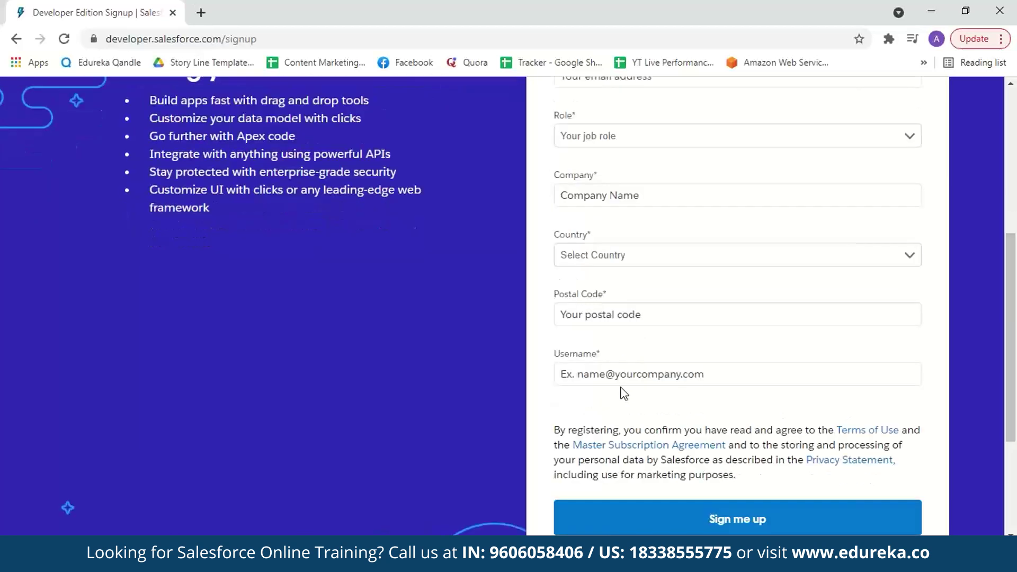
left_click_drag(1012, 353, 1012, 403)
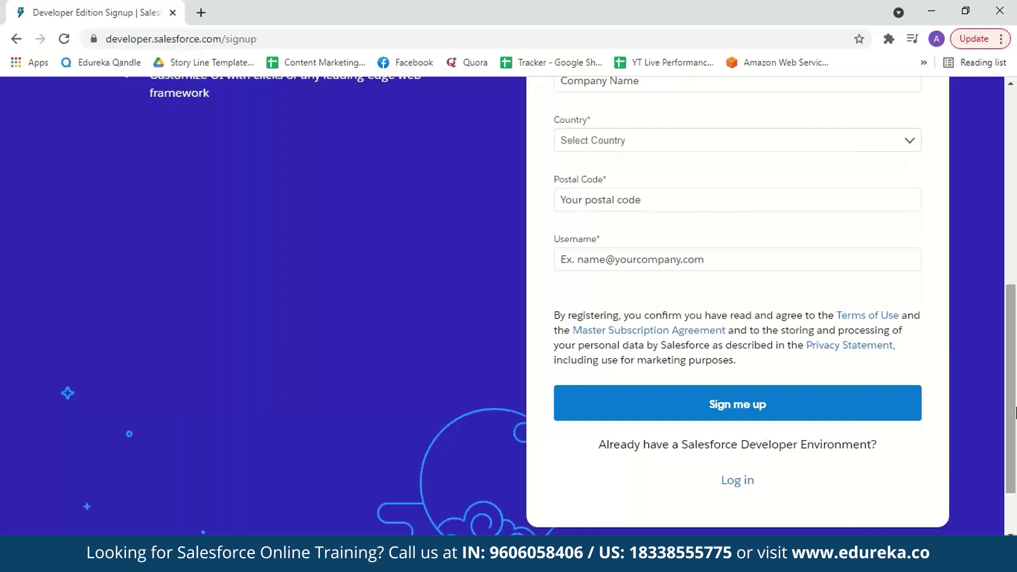
left_click(739, 481)
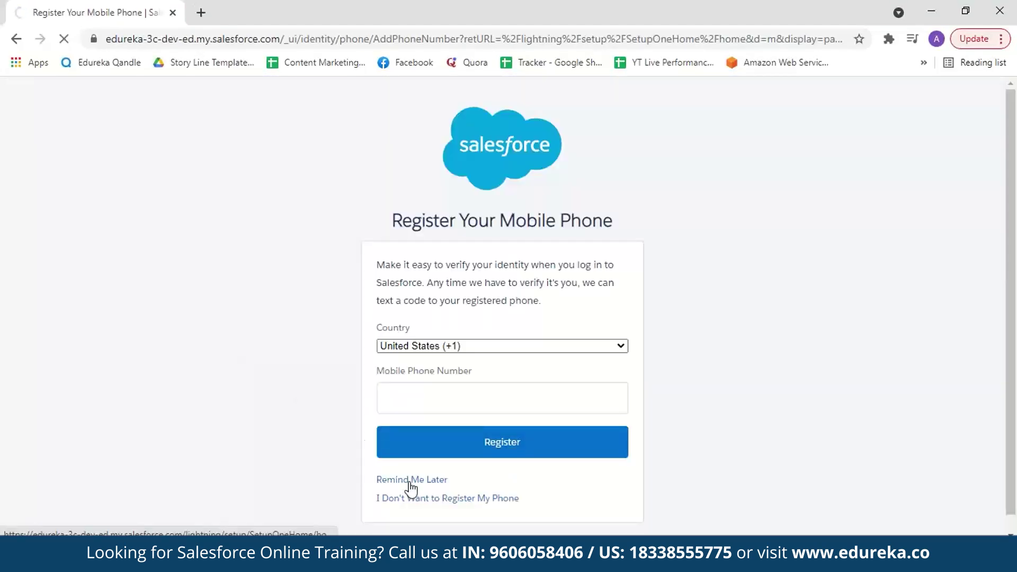
- Skip the phone prompt, find Platform Events via Quick Find, and start a new platform event
left_click(411, 480)
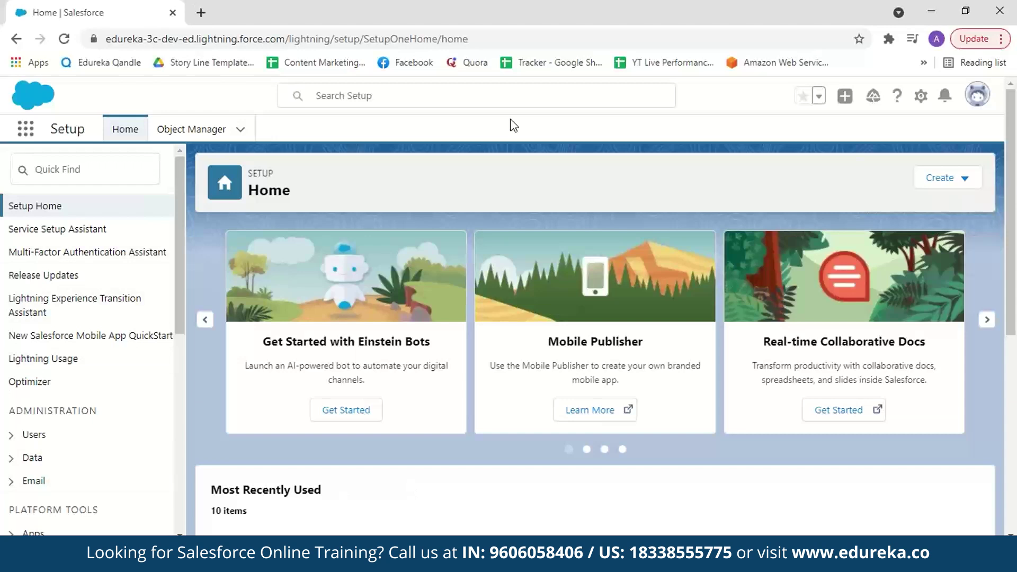
left_click(99, 166)
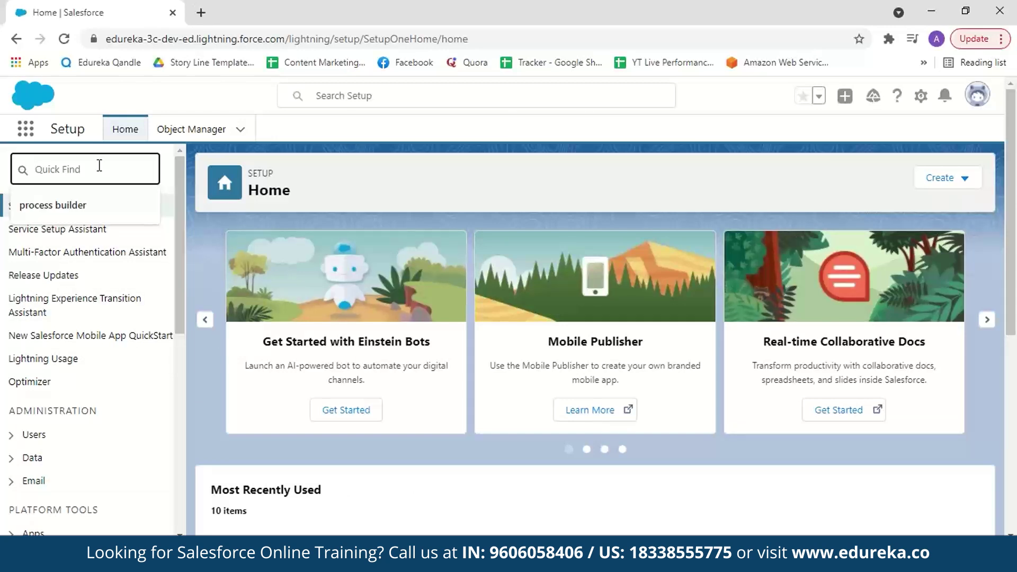
type("platform events")
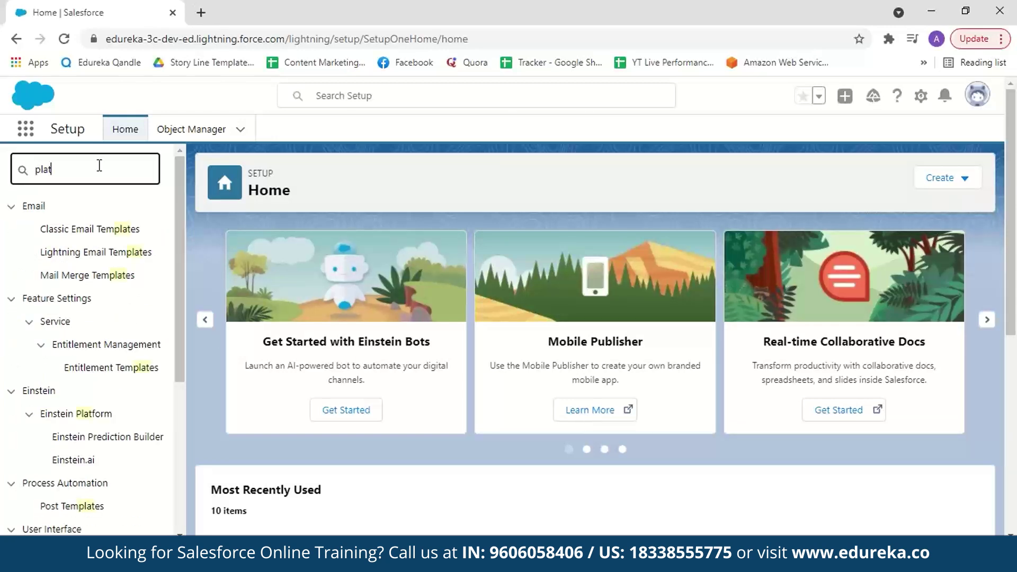
left_click(95, 234)
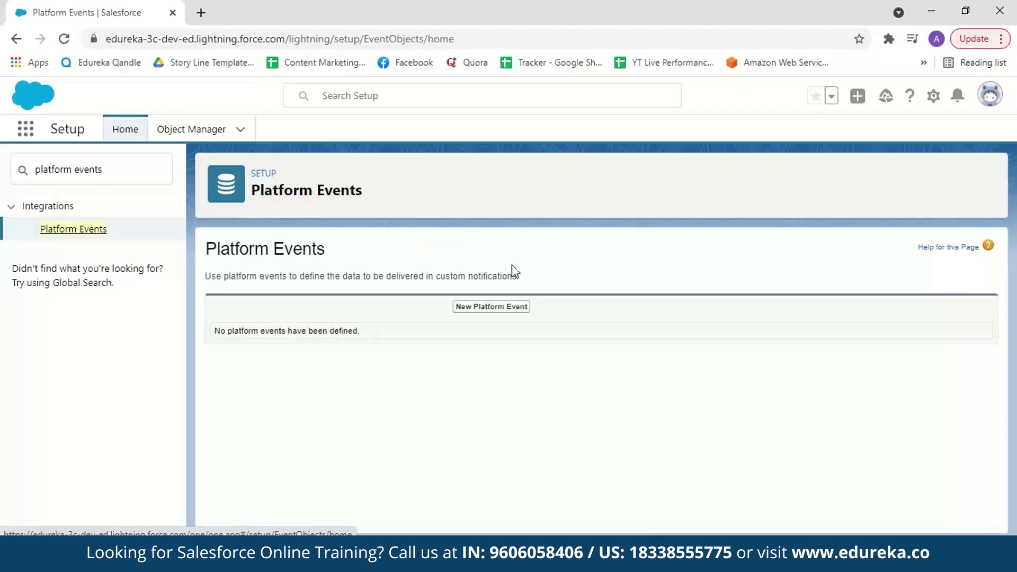
left_click(506, 310)
- Enter label 'Cloud New', plural label 'Cloud News' and description 'Platform event demo'
scroll(990, 348, "down", 1)
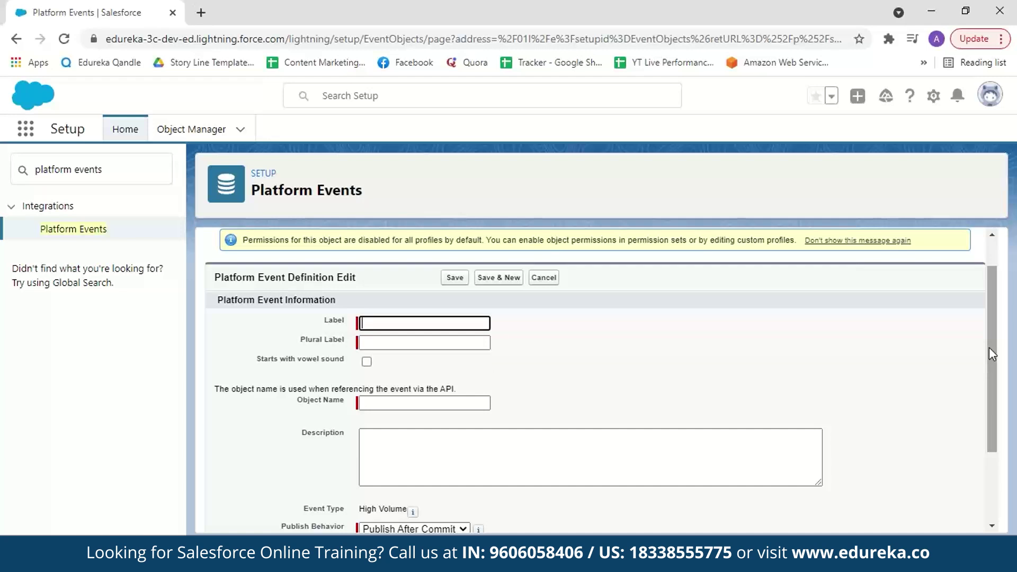
left_click(465, 320)
type("Cloud New")
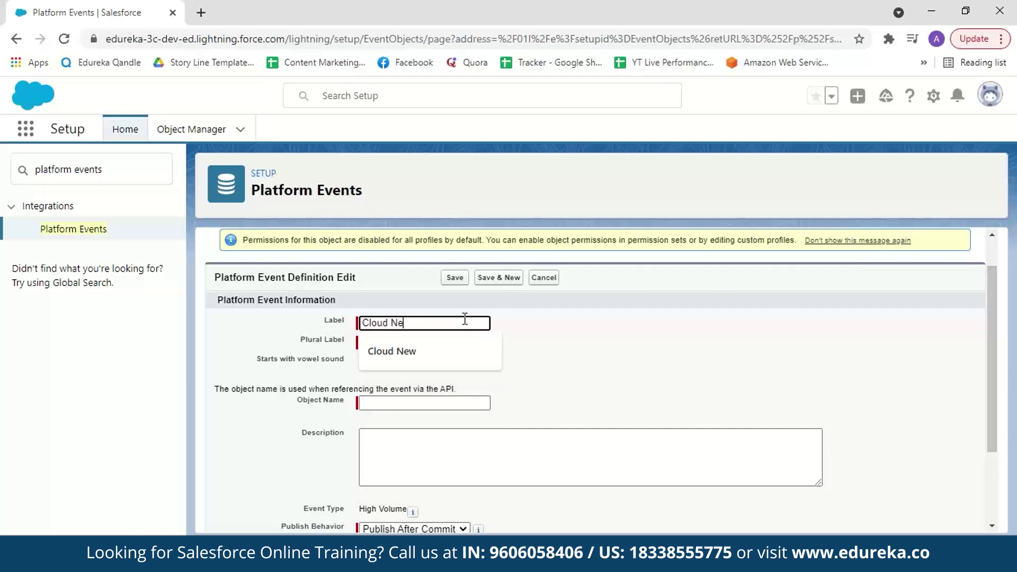
left_click(414, 344)
type("Cloud News")
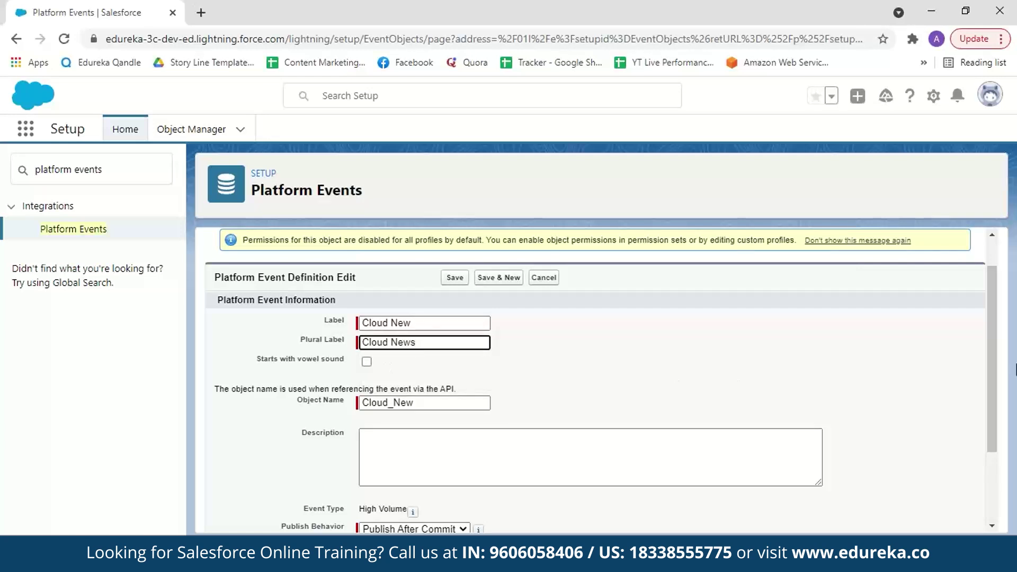
scroll(306, 318, "down", 2)
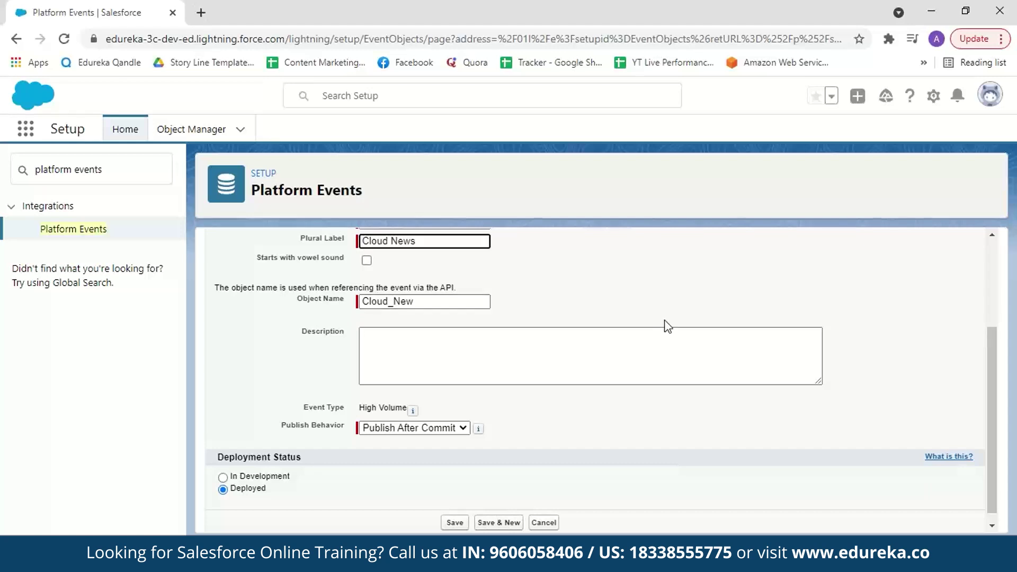
left_click(610, 339)
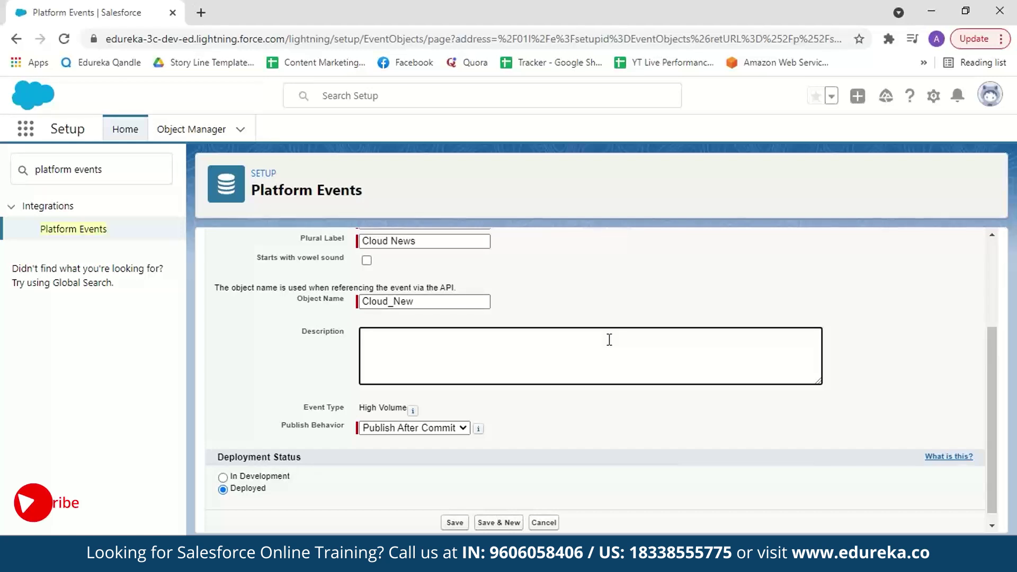
type("Platform event demo")
- Keep Publish After Commit as the publish behavior and save the event
scroll(989, 352, "down", 1)
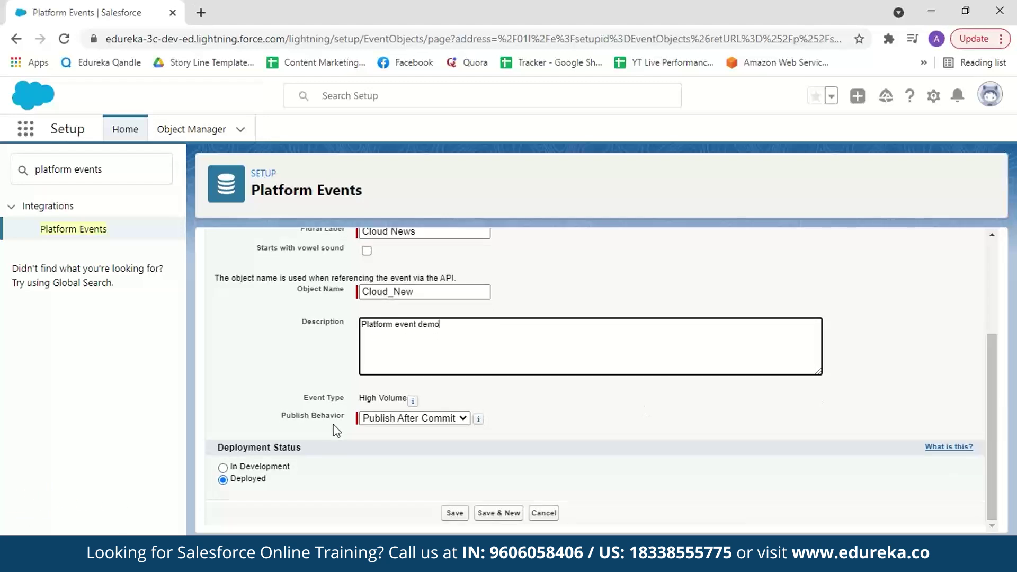
left_click(463, 419)
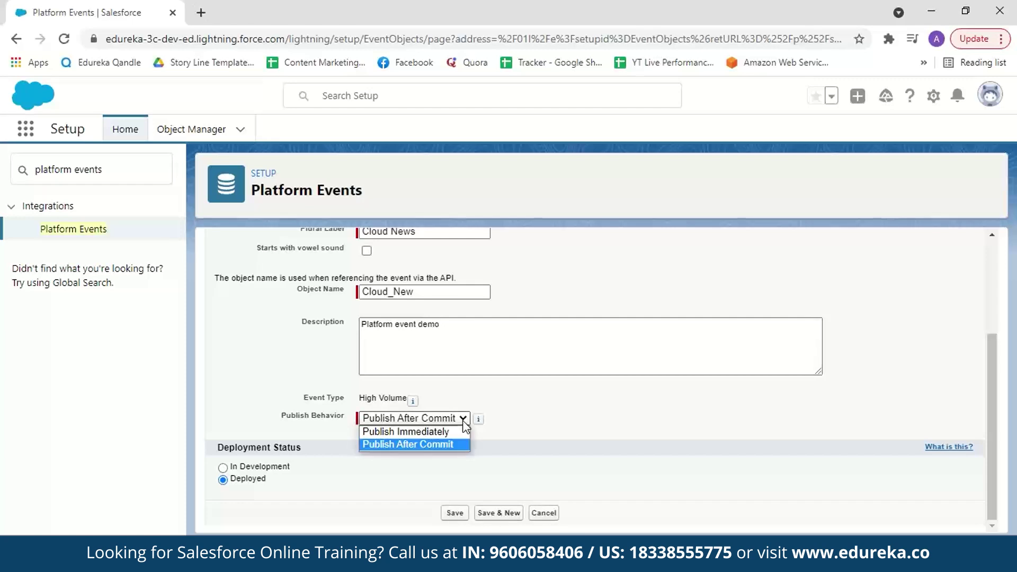
left_click(417, 448)
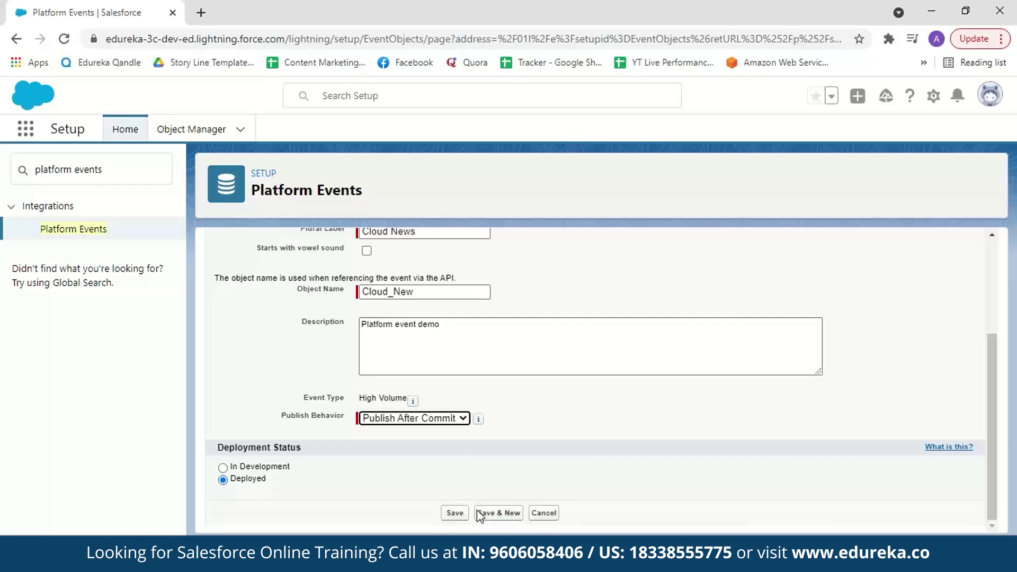
left_click(454, 513)
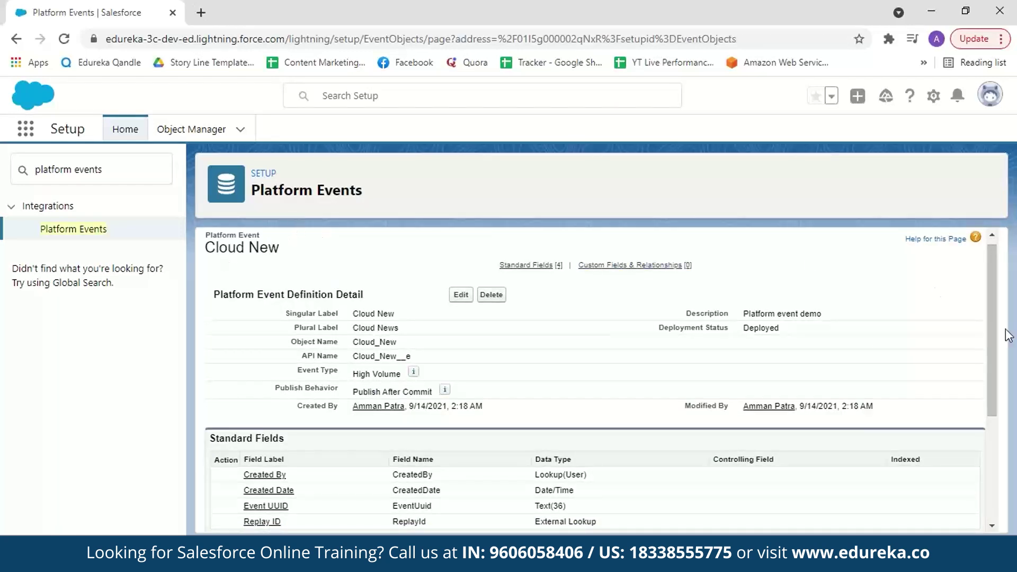
- Start a new custom field on Cloud New with the Text data type
left_click_drag(990, 330, 988, 438)
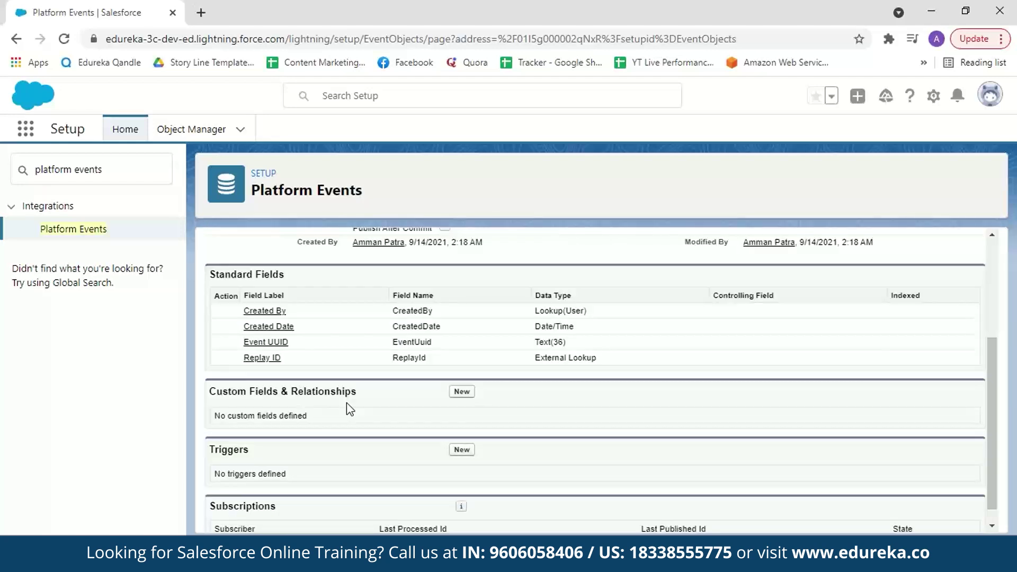
left_click(462, 392)
scroll(998, 385, "down", 2)
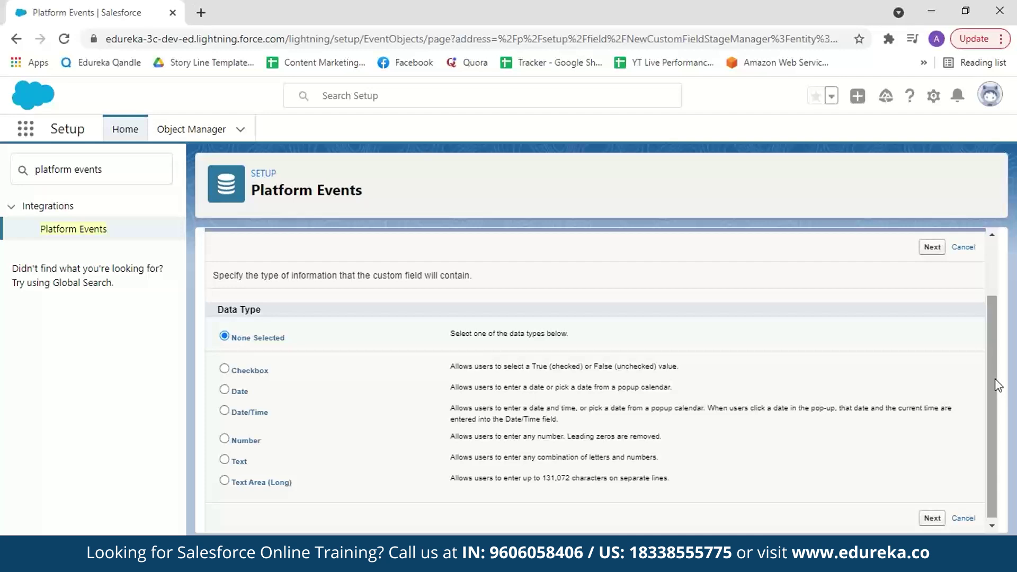
left_click(225, 460)
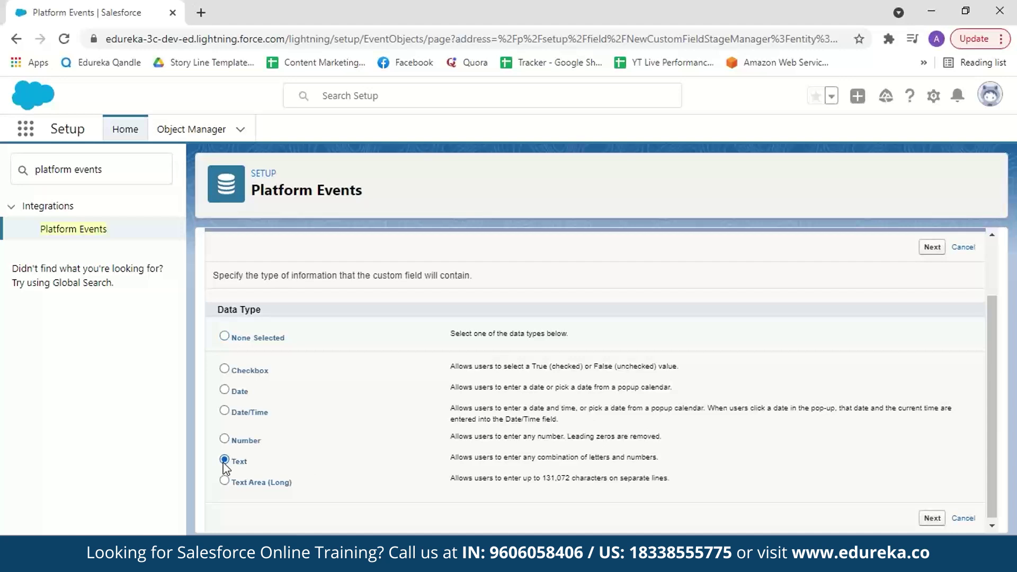
left_click(933, 518)
- Name the field 'Location' with length 100, leave it optional, and save it
left_click(452, 351)
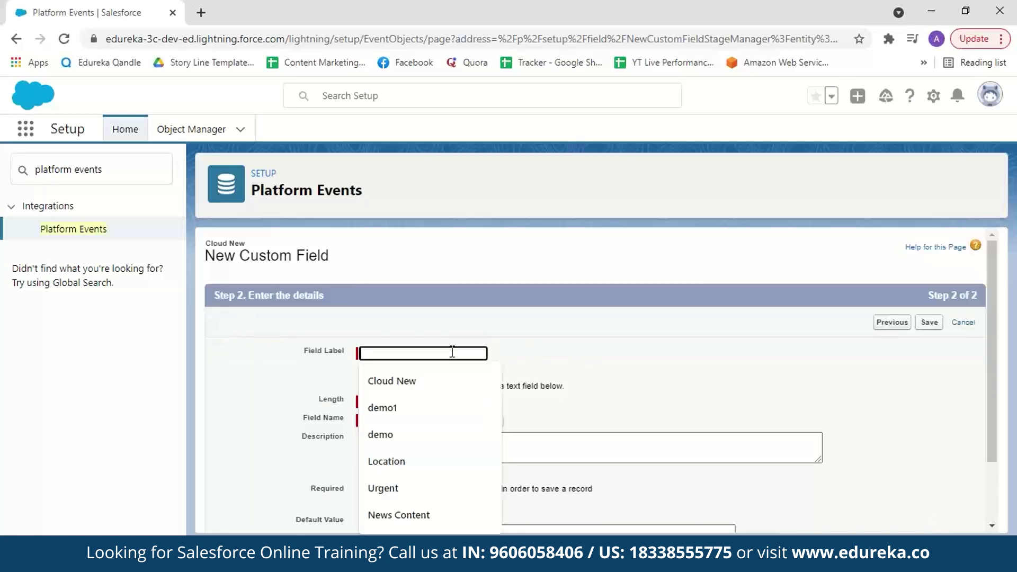
type("Location")
left_click(413, 402)
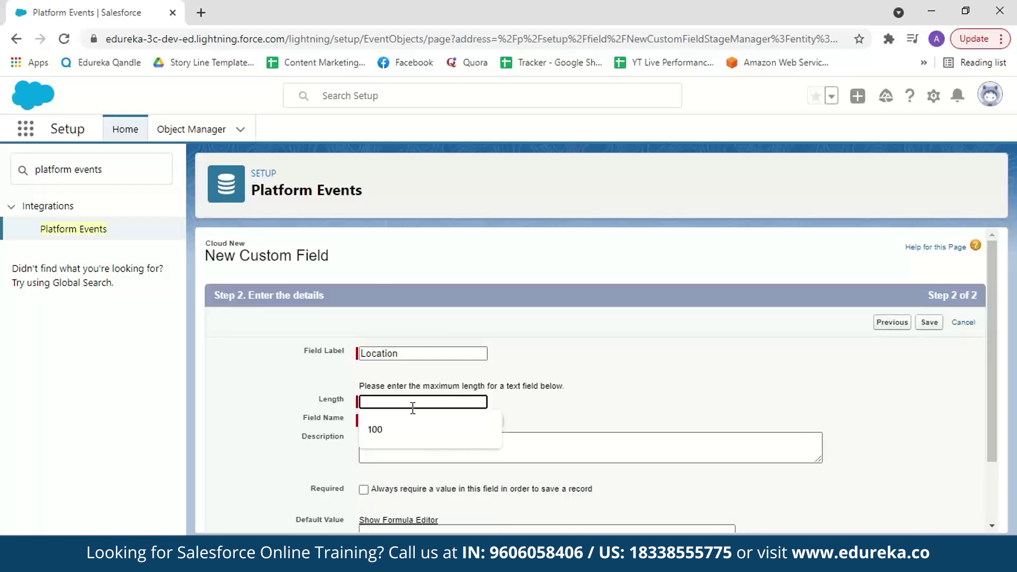
type("100")
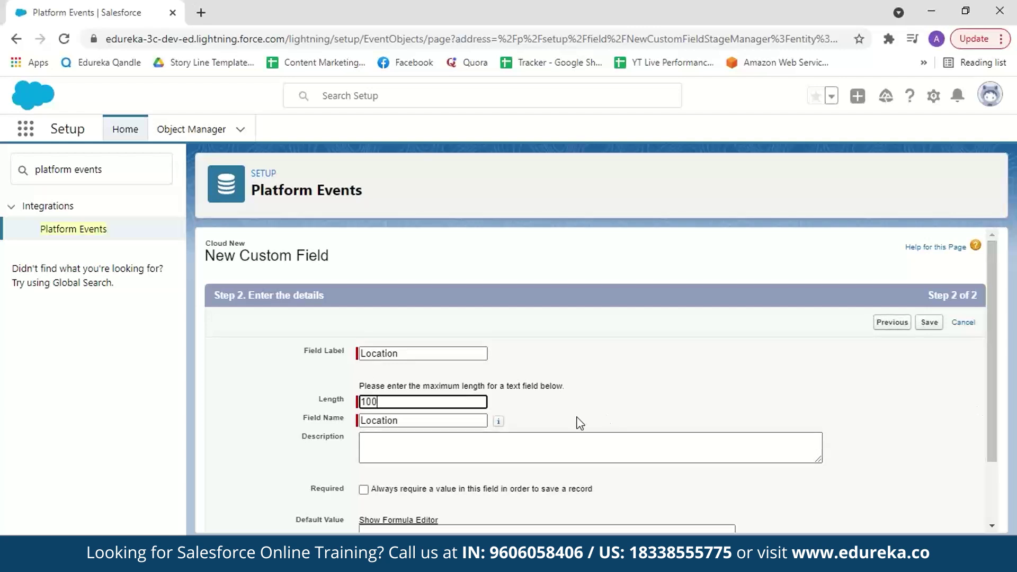
left_click_drag(995, 421, 995, 489)
left_click(363, 410)
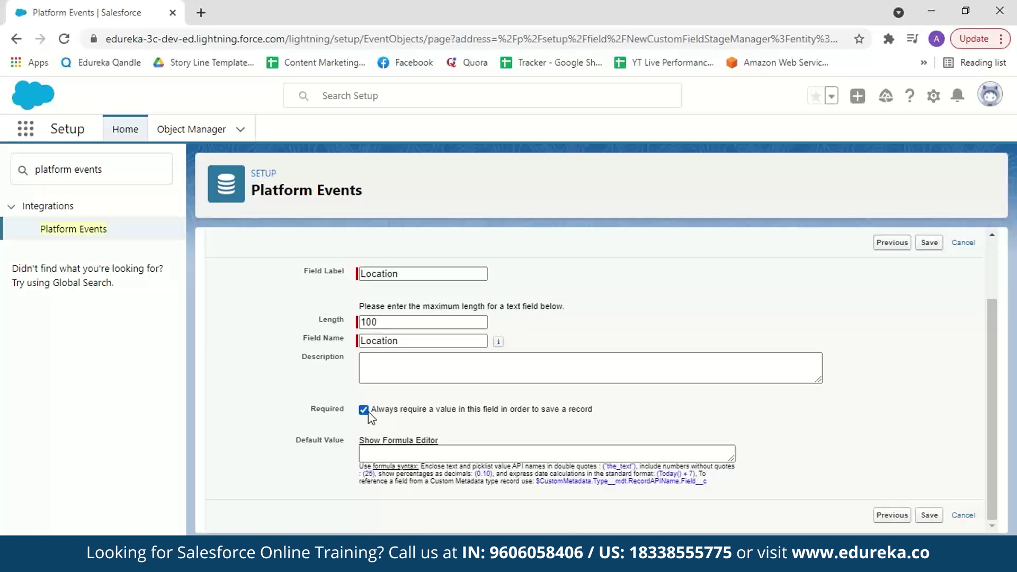
left_click(367, 412)
left_click(931, 518)
left_click_drag(989, 381, 993, 530)
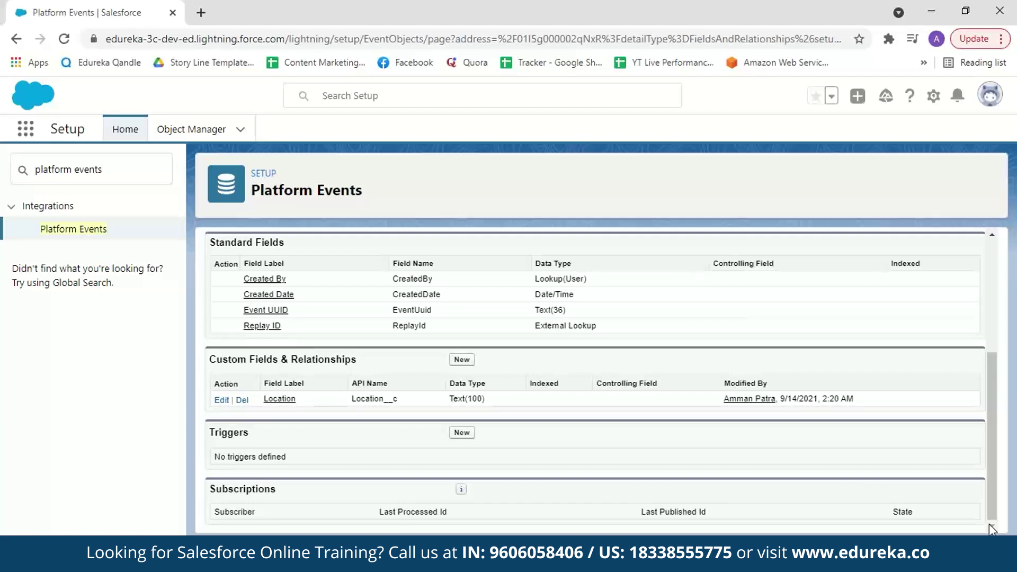
- Create a Checkbox field labelled 'Urgent', left unchecked by default, and save it
left_click(460, 359)
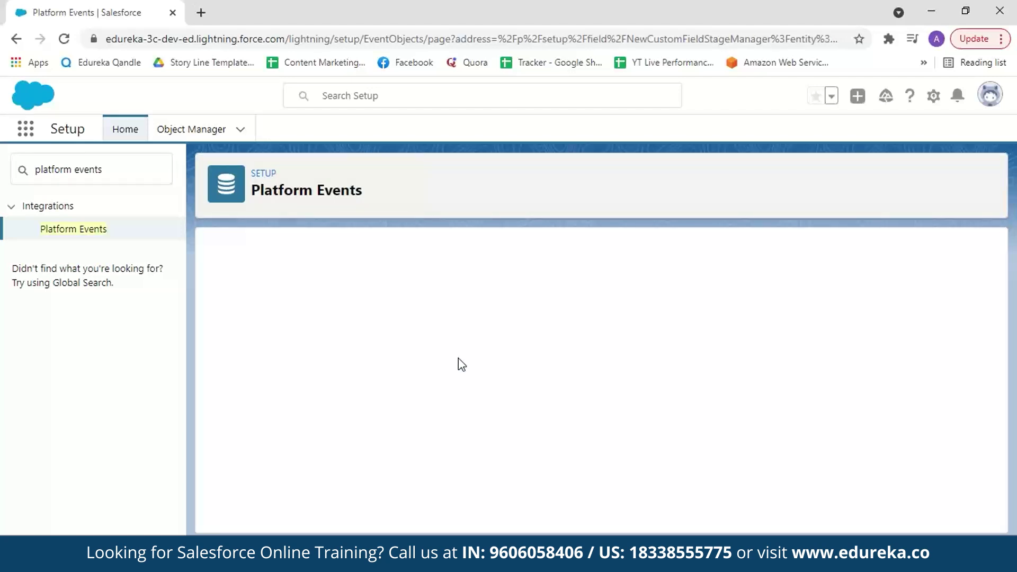
left_click_drag(993, 352, 992, 408)
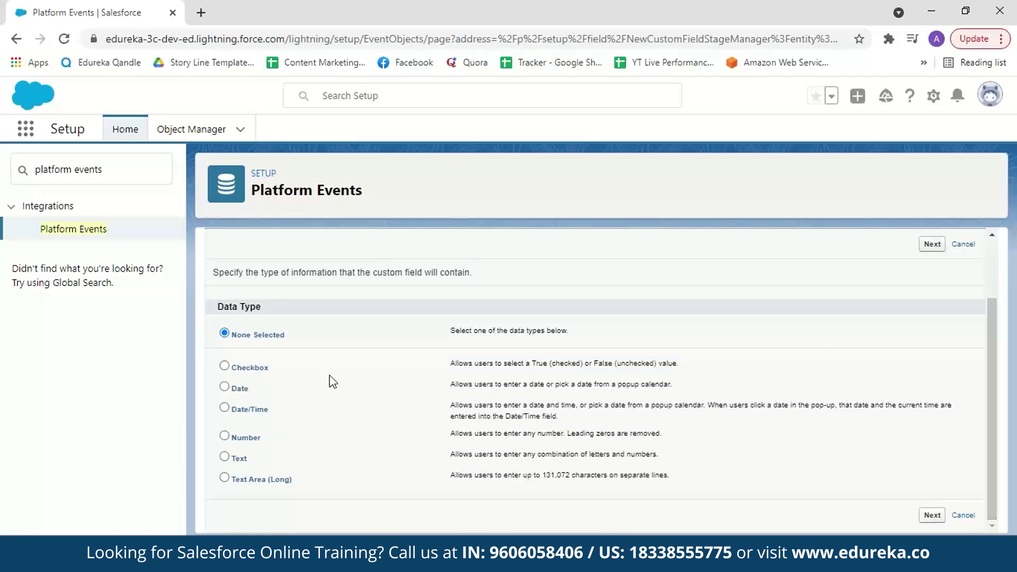
left_click(224, 366)
left_click(933, 516)
left_click(448, 354)
type("Urgent")
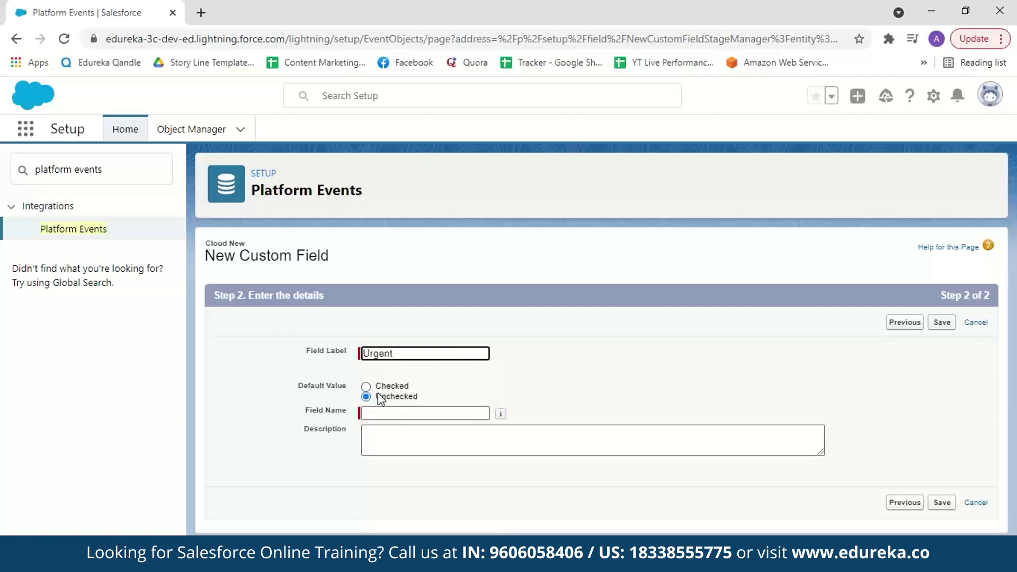
left_click(574, 446)
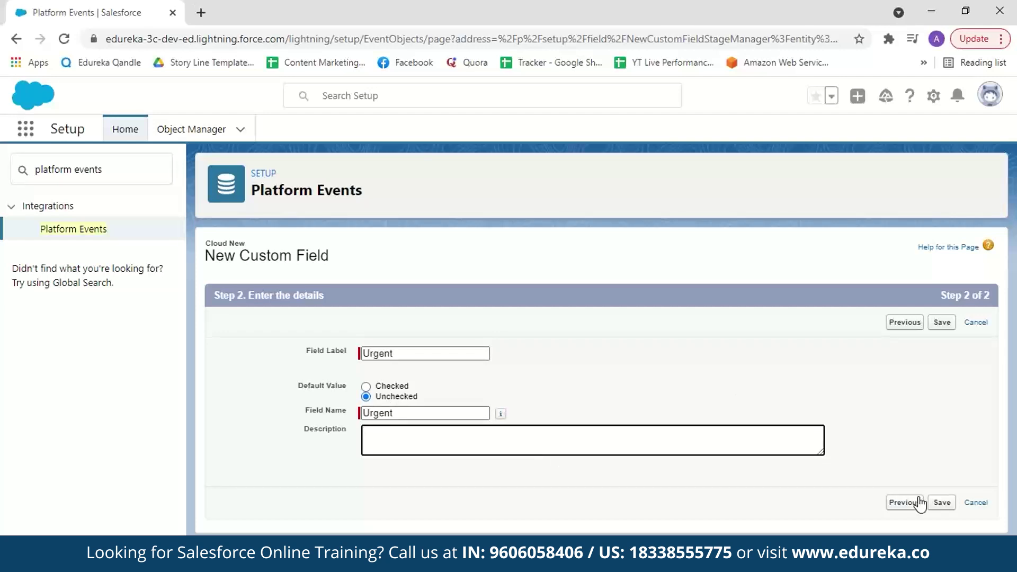
left_click(941, 504)
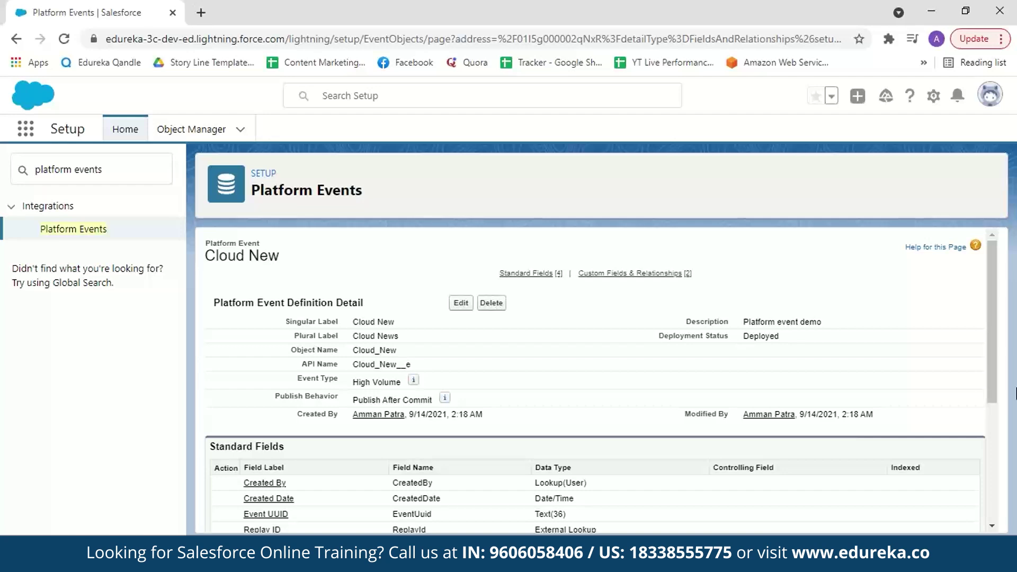
- Create a Text Area (Long) field labelled 'News Content' with API name News_Content and save it
scroll(992, 375, "down", 4)
left_click(460, 391)
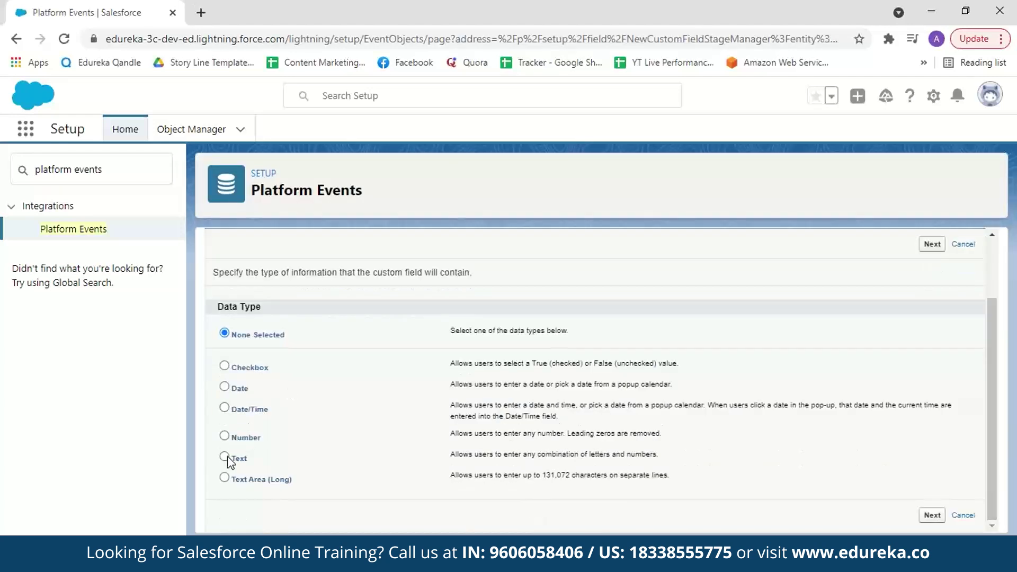
left_click(225, 479)
left_click(932, 515)
left_click(470, 354)
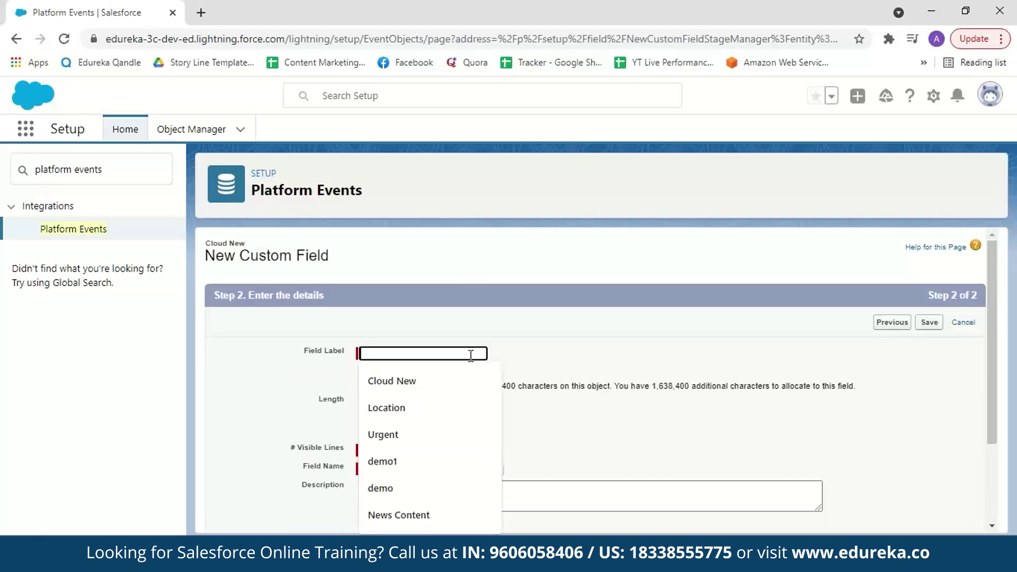
type("News Content")
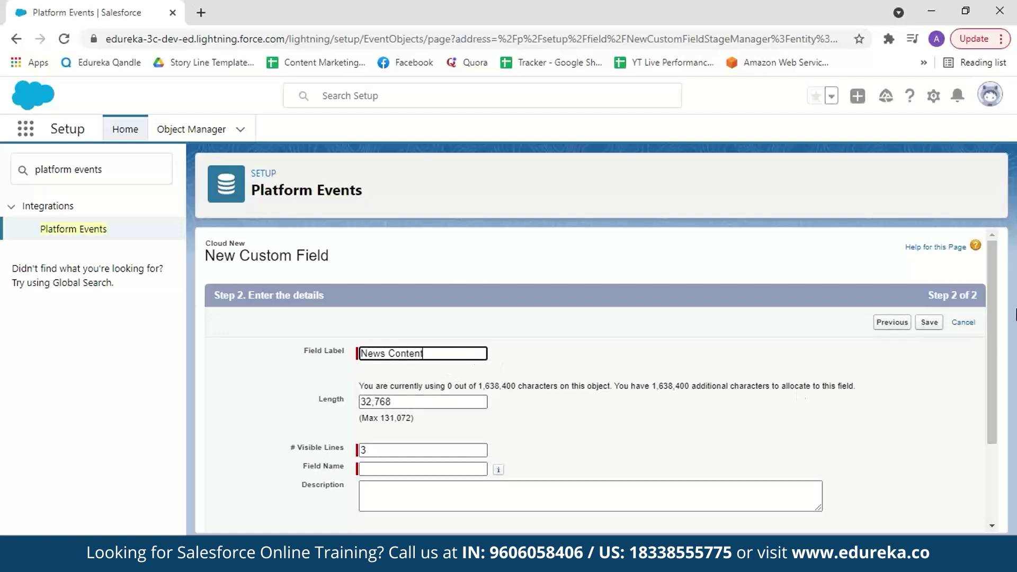
scroll(998, 417, "down", 2)
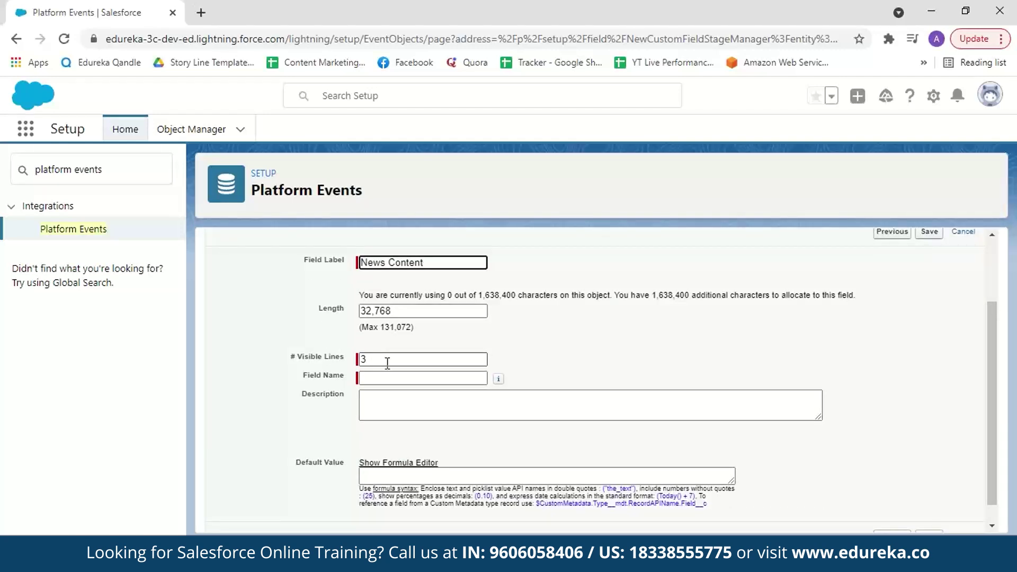
left_click(621, 409)
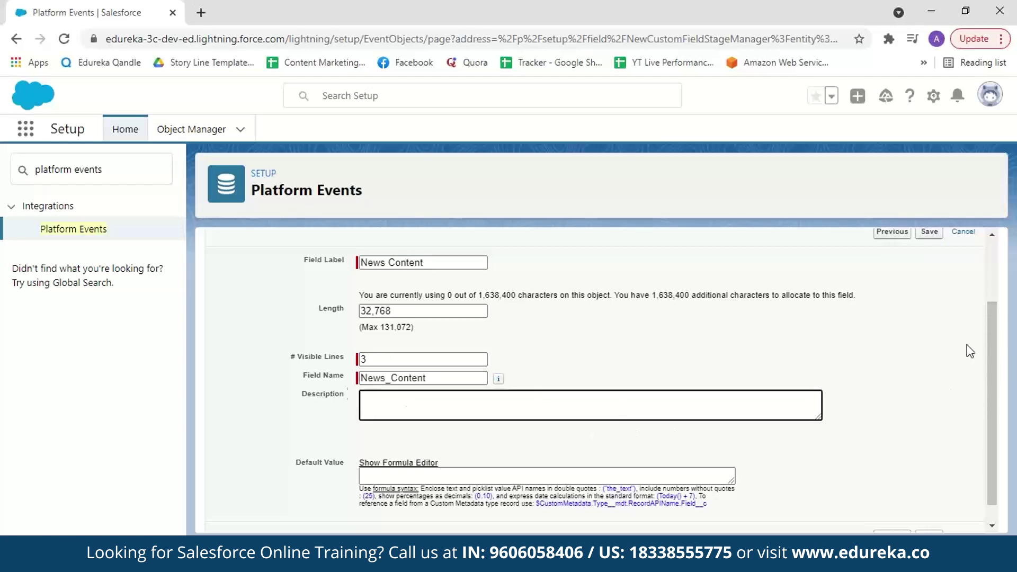
scroll(989, 488, "down", 1)
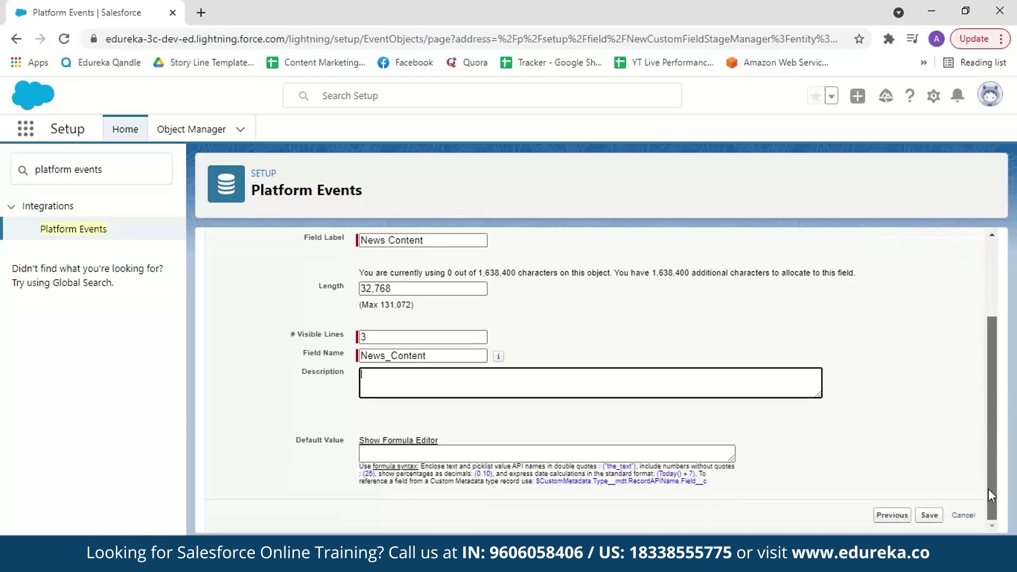
left_click(929, 521)
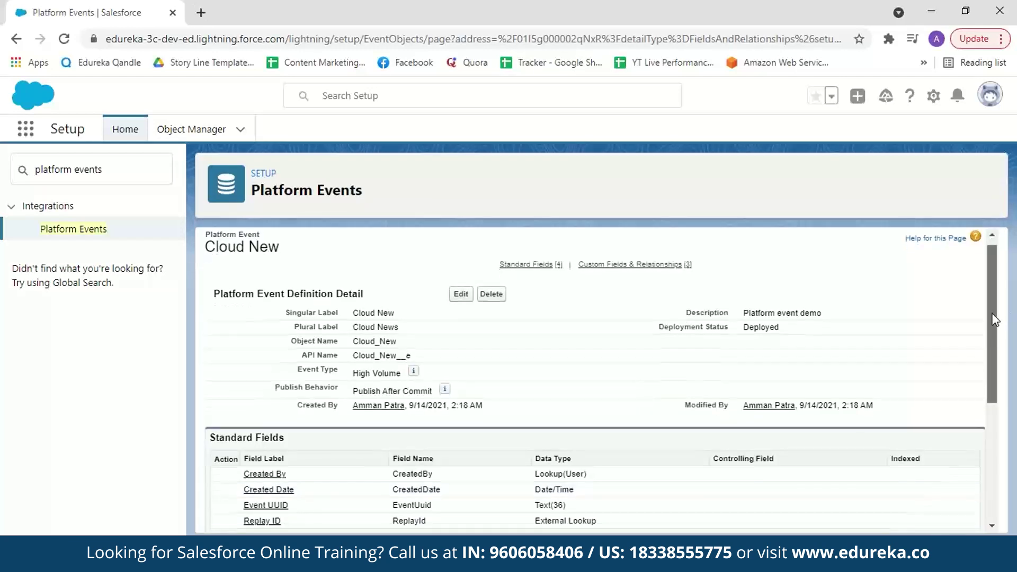
- Review the custom fields, then open the Developer Console from the gear menu in a new tab
scroll(996, 325, "down", 3)
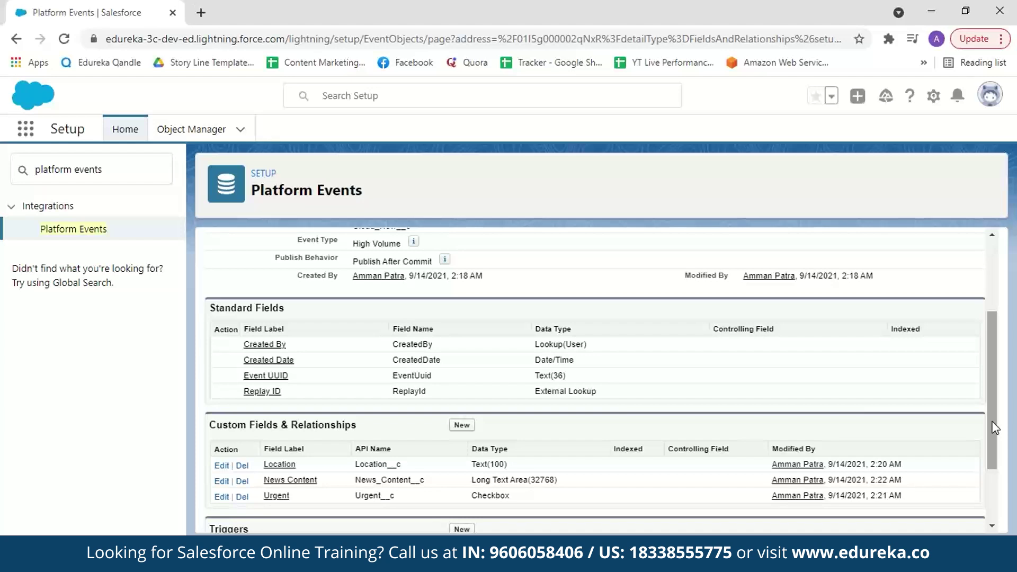
left_click(935, 102)
right_click(857, 209)
left_click(854, 218)
left_click(249, 12)
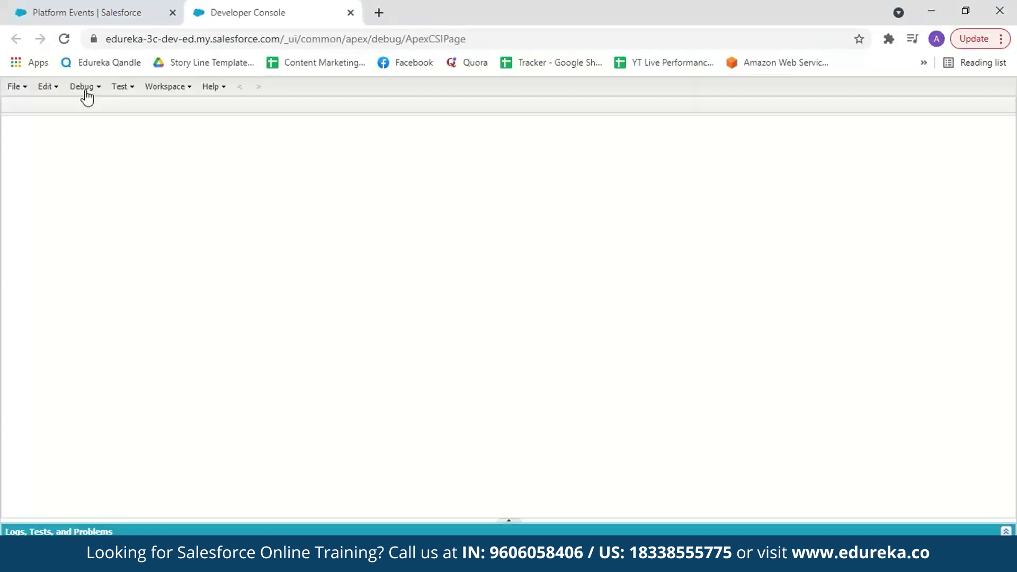
- Open the Execute Anonymous window from the Debug menu and clear its earlier code
left_click(85, 87)
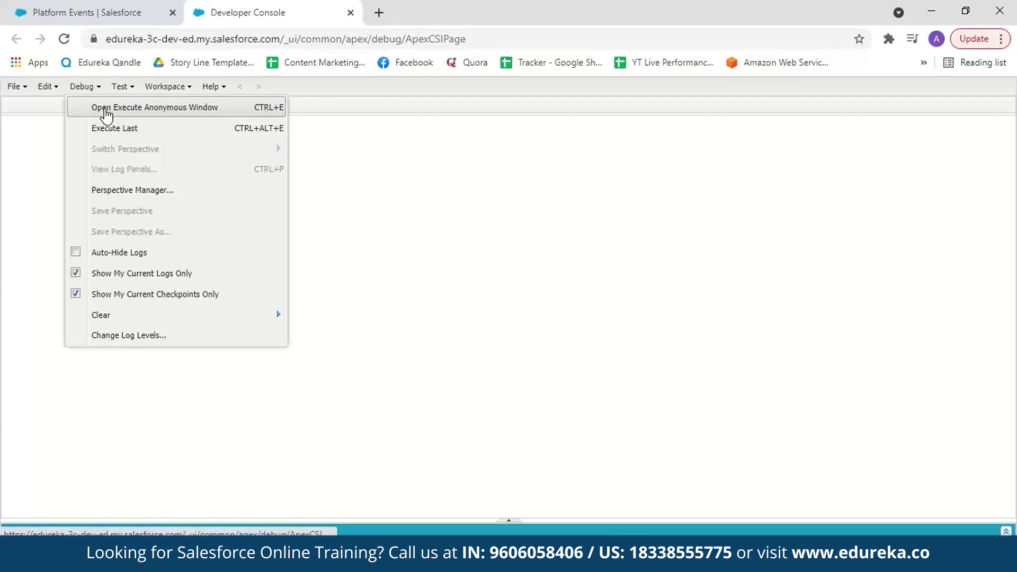
left_click(106, 107)
key("ctrl+a")
key("Delete")
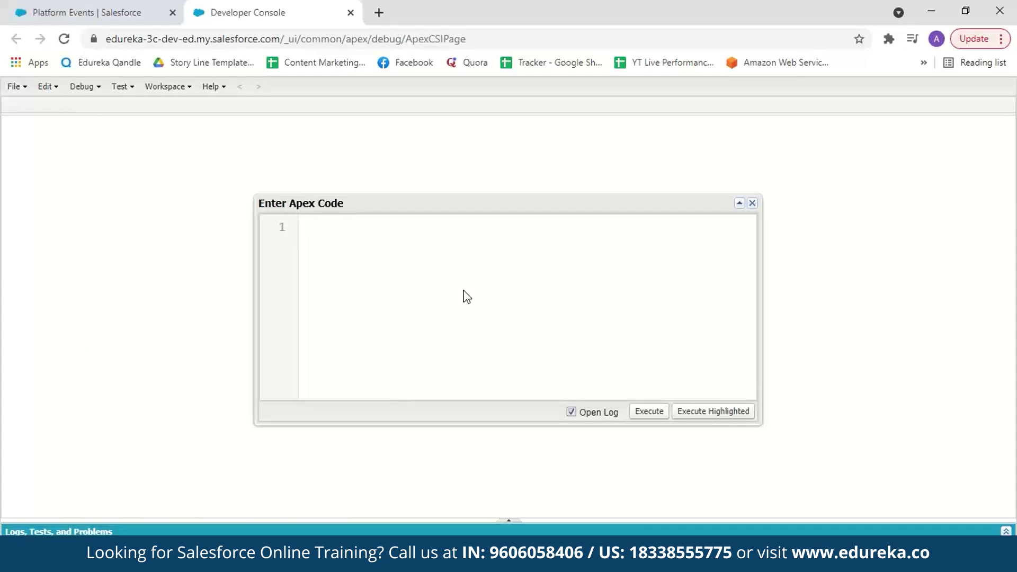
- Check the Cloud_New__e API name on the Setup tab, then return to the console
left_click(146, 9)
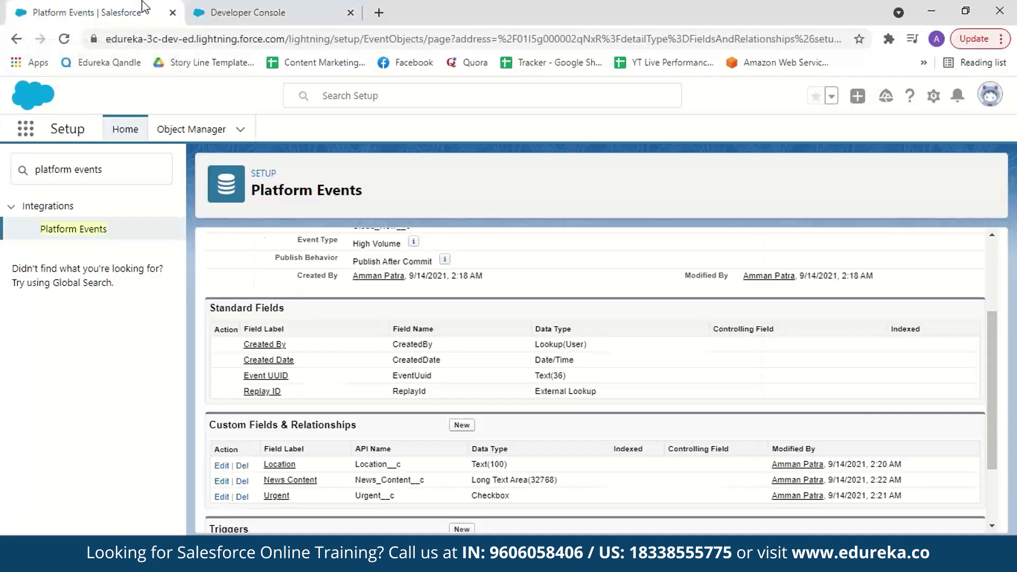
scroll(999, 432, "up", 3)
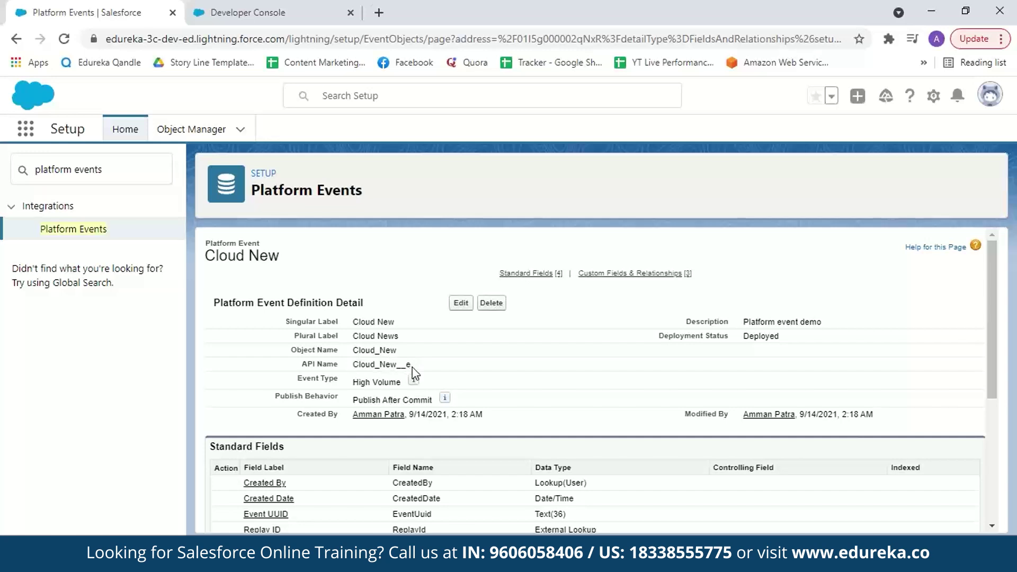
left_click(254, 9)
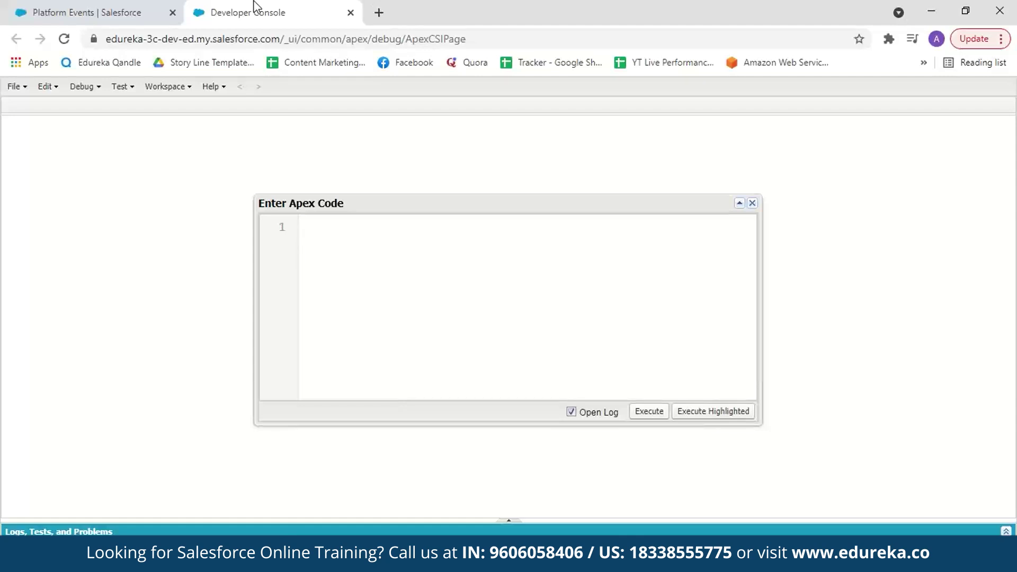
- Type 'Cloud_New__e newsEvent = new Cloud_New__e(' with an indented Location__c on the next line
type("Cloud_New__e new")
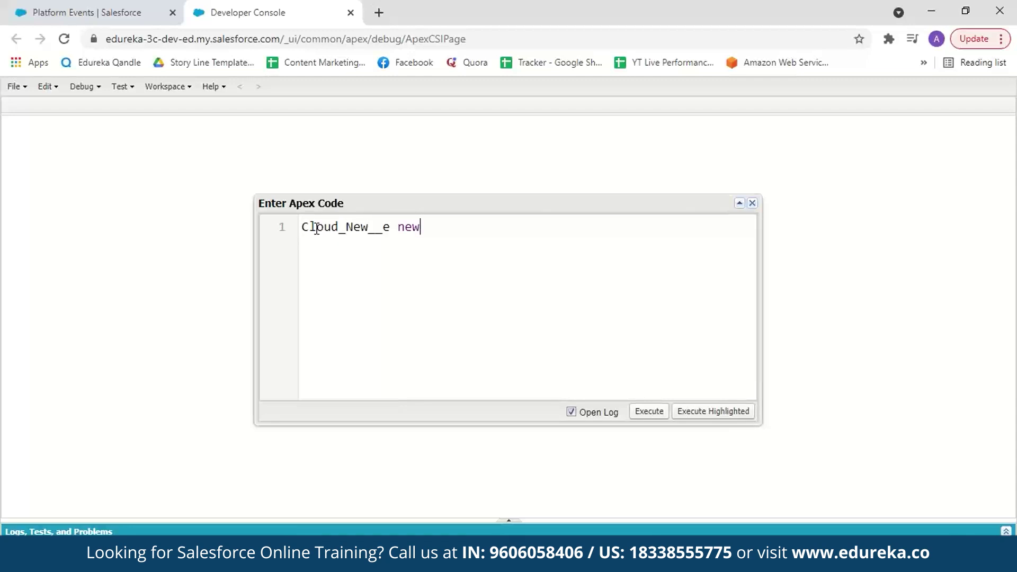
type("sEvent = new Cloud-New")
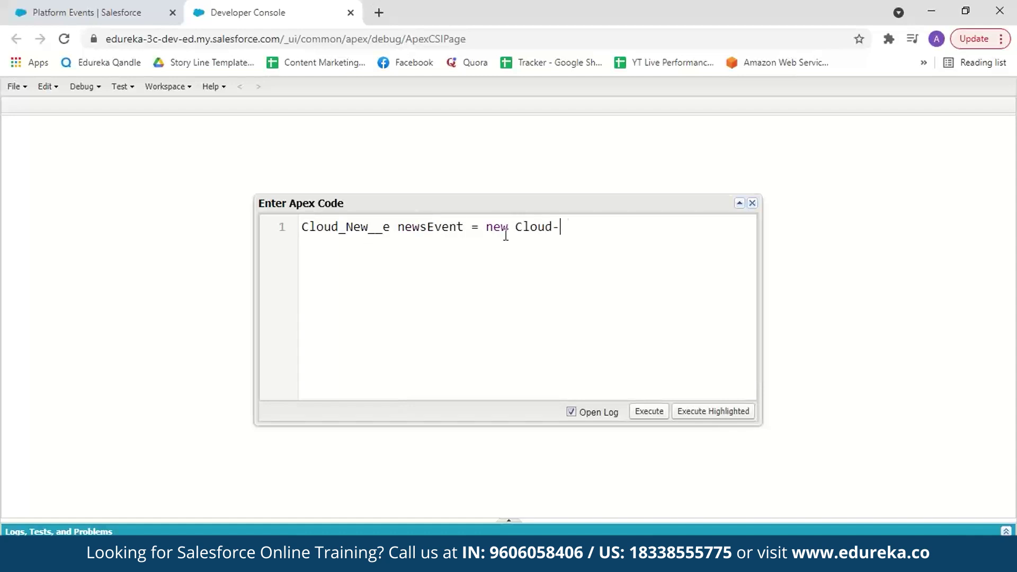
type("__")
type("e(")
key("Return")
key("Tab")
type("Location__c")
key("BackSpace")
type("c")
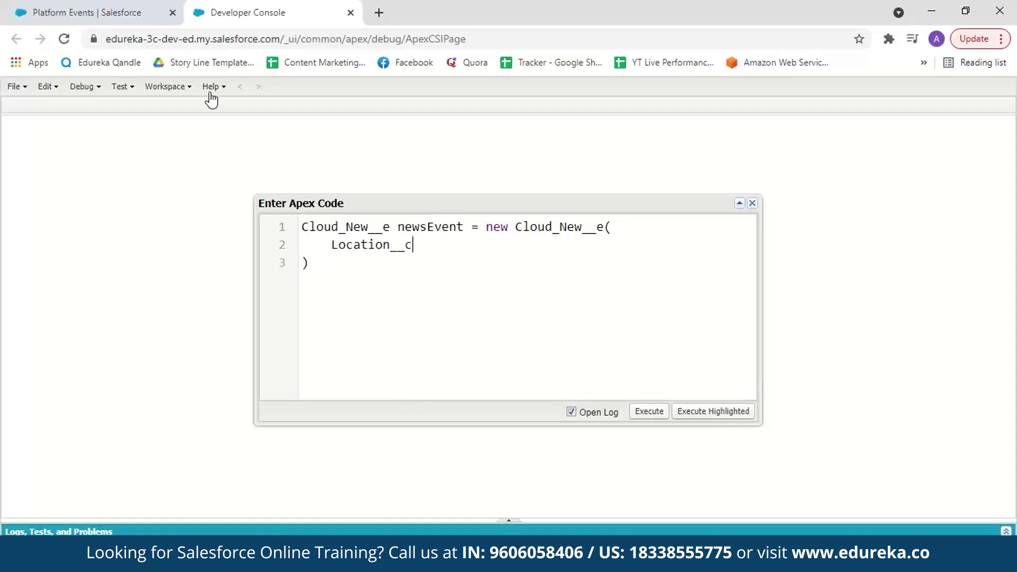